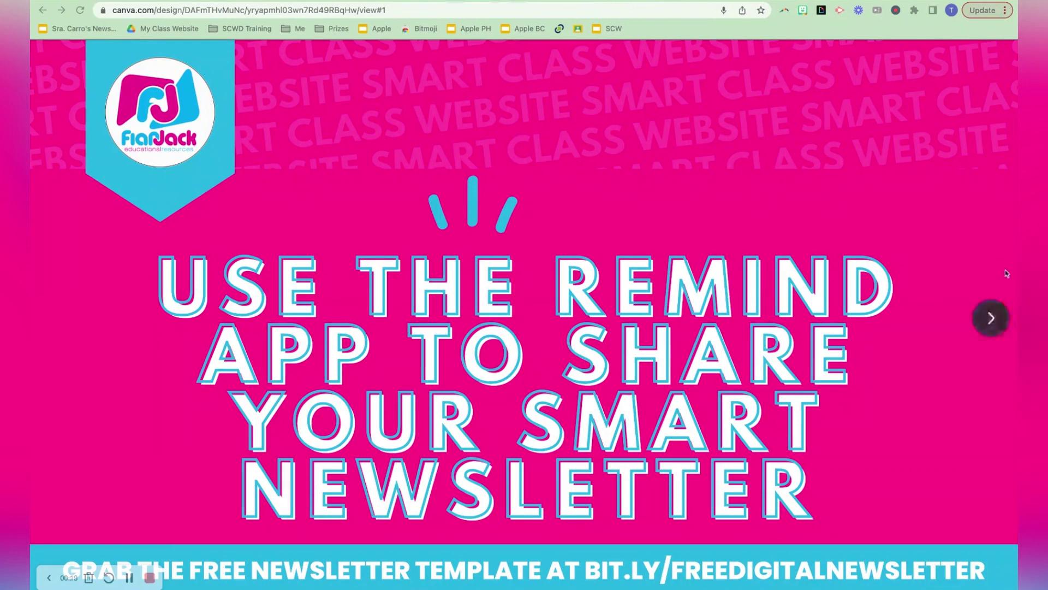
Step: Advance the Canva slideshow to the free template slide and bring up the August 22nd newsletter preview
{"action": "left_click", "coordinate": [991, 321]}
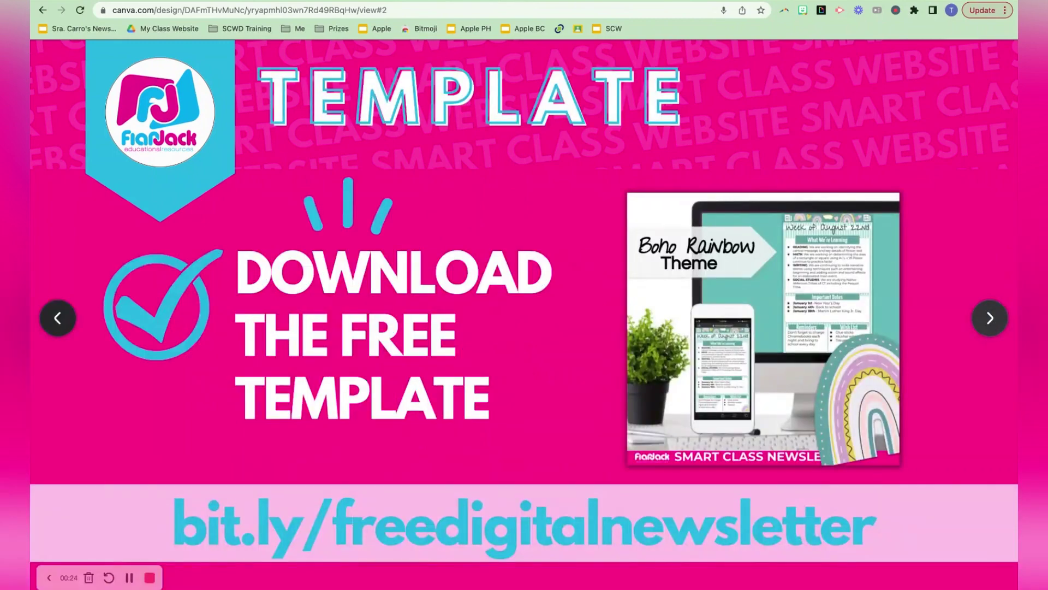
{"action": "key", "text": "ctrl+Tab"}
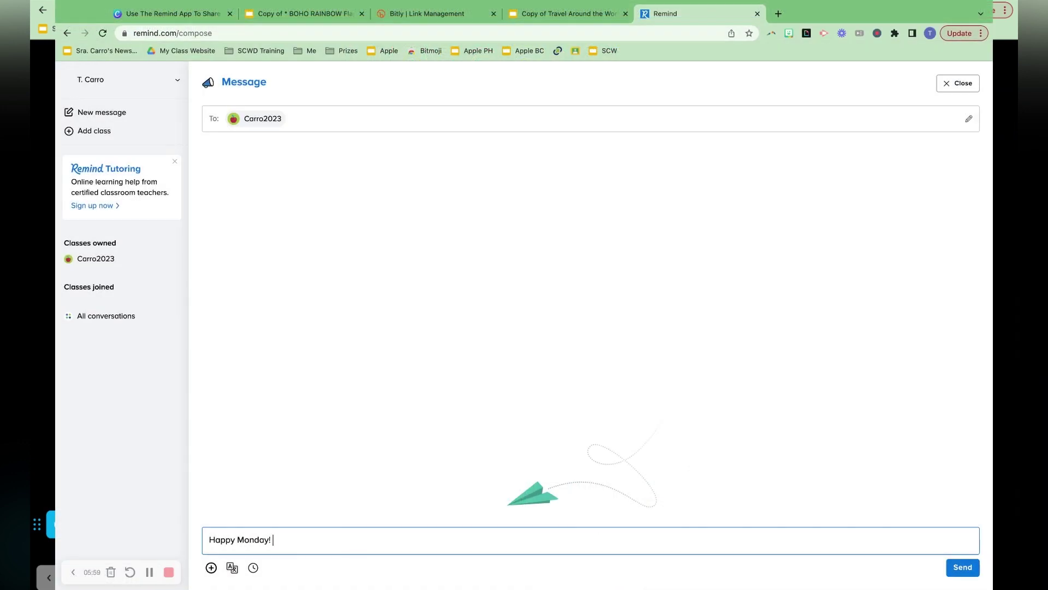
Step: Type 'Here's the newsletter' with the pasted link, then load remind.com/setup/class
{"action": "type", "text": "Here's the ne"}
{"action": "key", "text": "BackSpace"}
{"action": "key", "text": "BackSpace"}
{"action": "type", "text": "newsletter"}
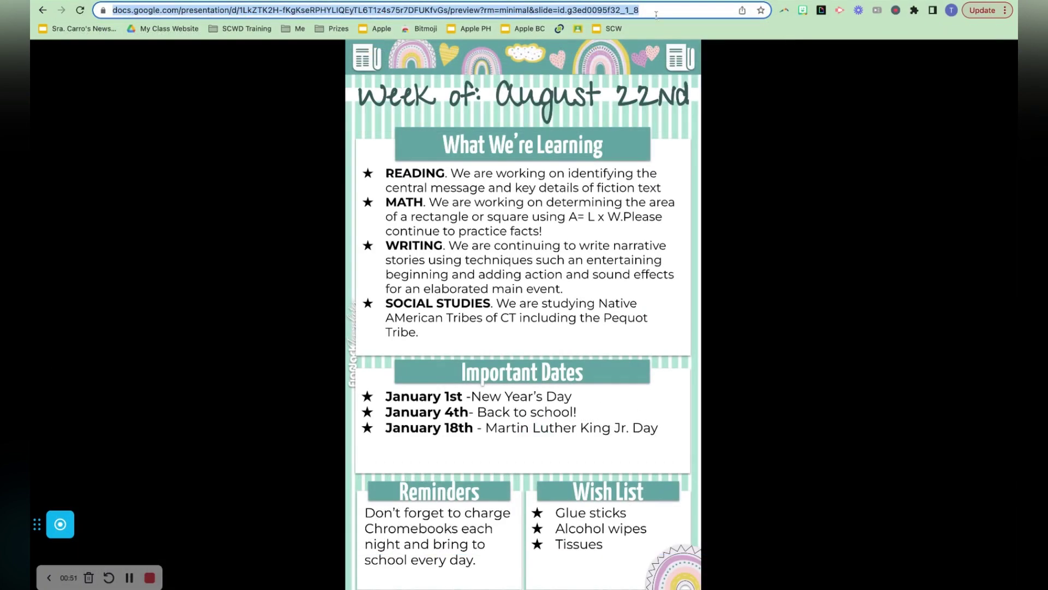
{"action": "type", "text": "remind.com/setup/class"}
{"action": "key", "text": "Return"}
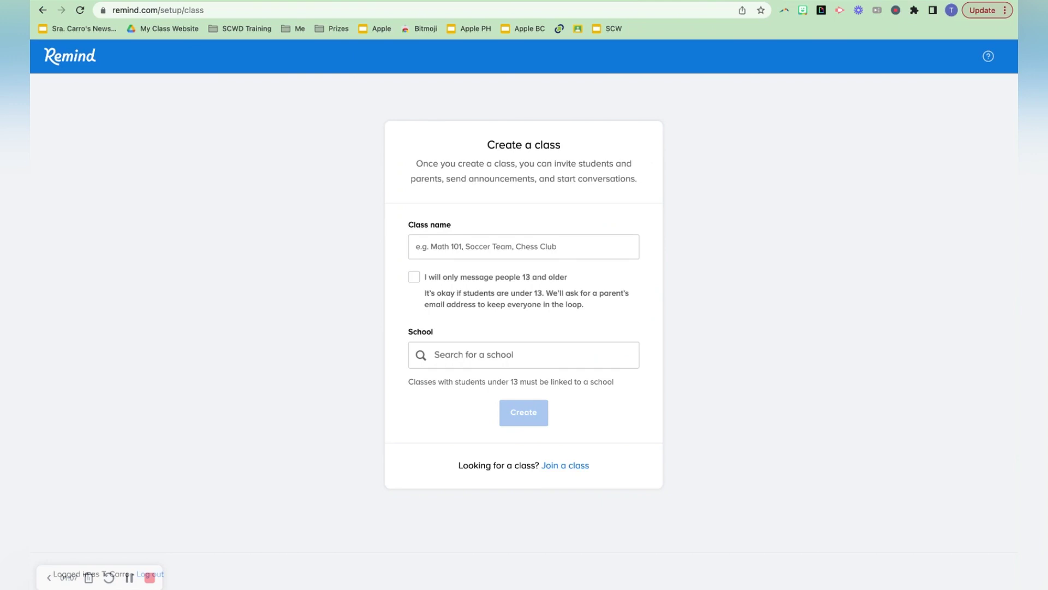
Step: Create the class 'Carro2023' for people 13 and older, with no school linked
{"action": "left_click", "coordinate": [451, 240]}
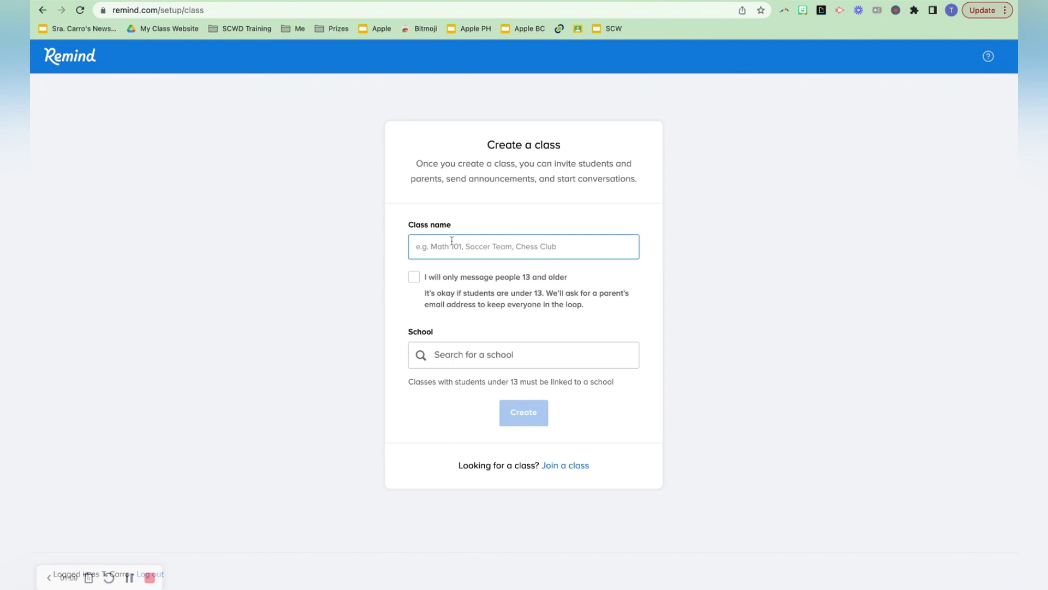
{"action": "type", "text": "Carro"}
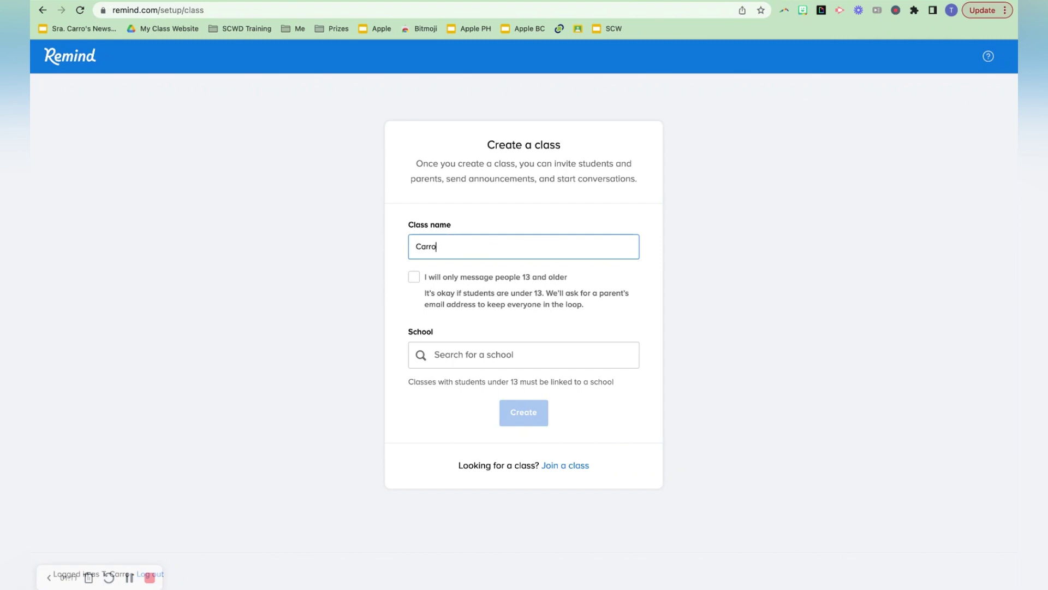
{"action": "type", "text": "2023"}
{"action": "left_click", "coordinate": [457, 383]}
{"action": "left_click", "coordinate": [450, 356]}
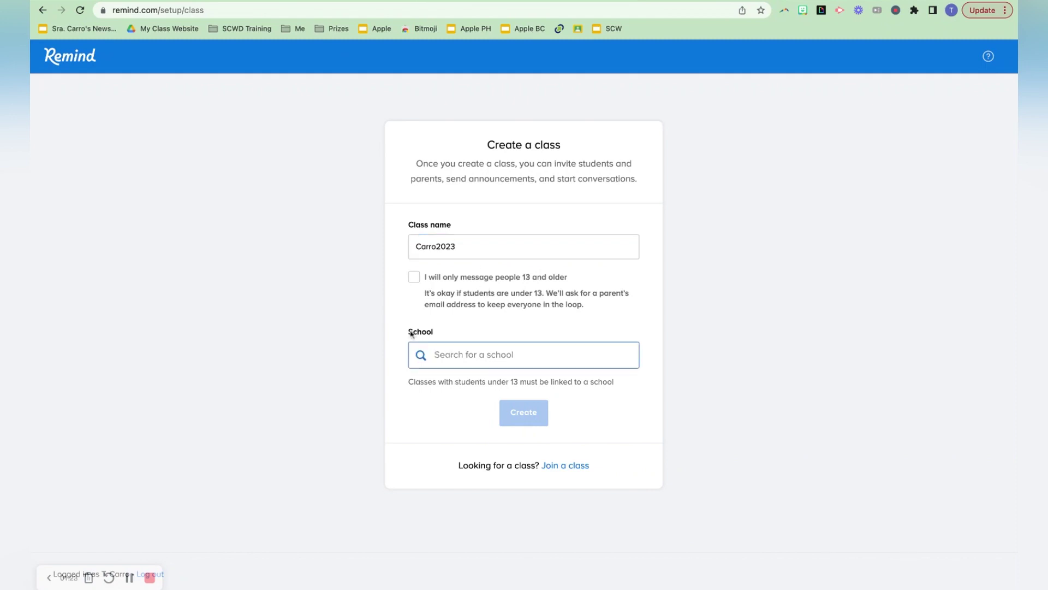
{"action": "left_click", "coordinate": [415, 279]}
{"action": "left_click", "coordinate": [415, 379]}
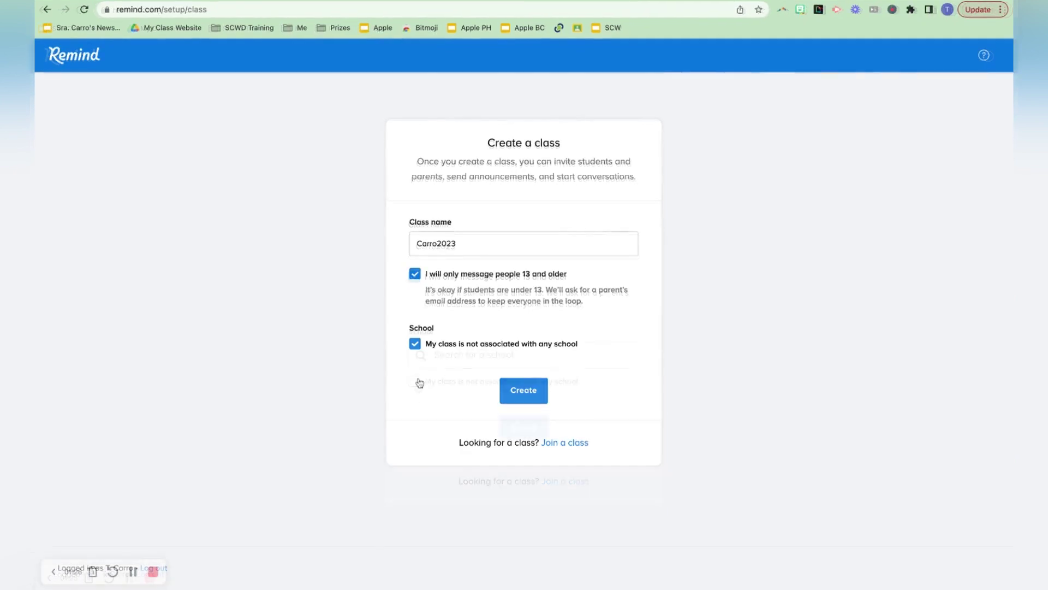
{"action": "left_click", "coordinate": [528, 397]}
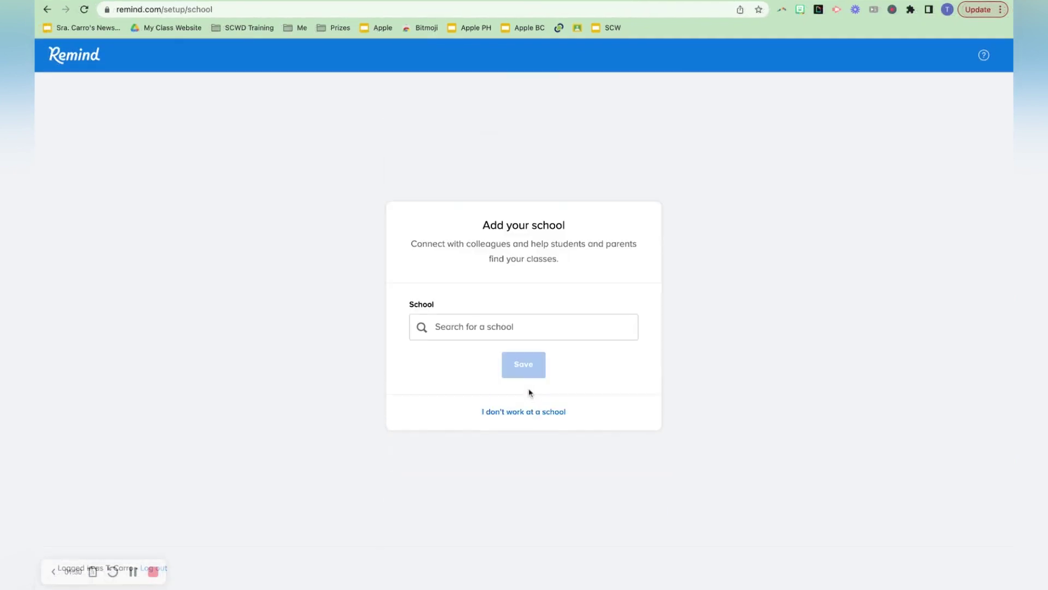
{"action": "left_click", "coordinate": [528, 412]}
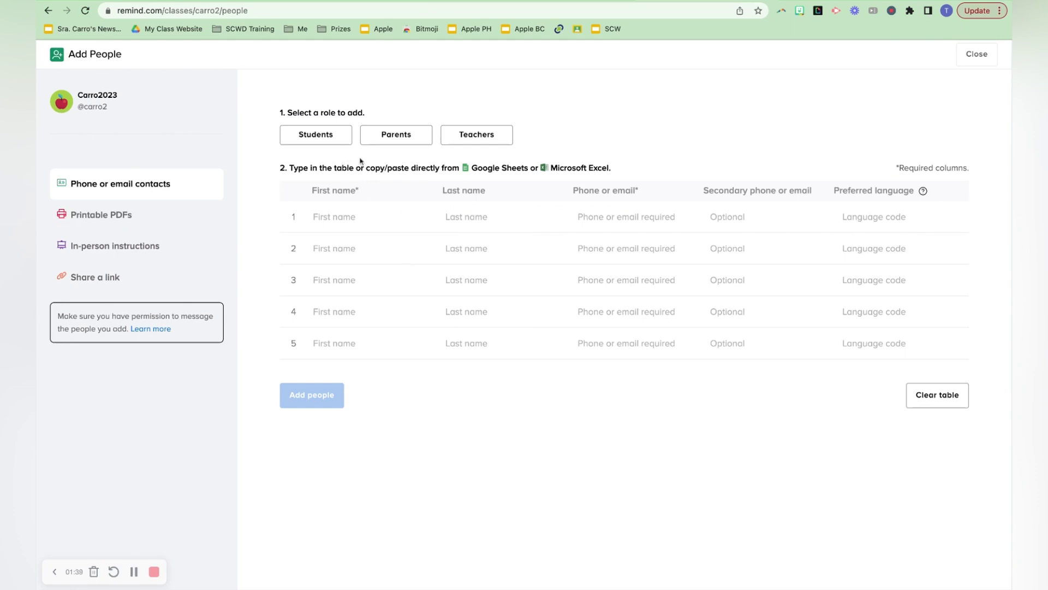
{"action": "left_click", "coordinate": [126, 280]}
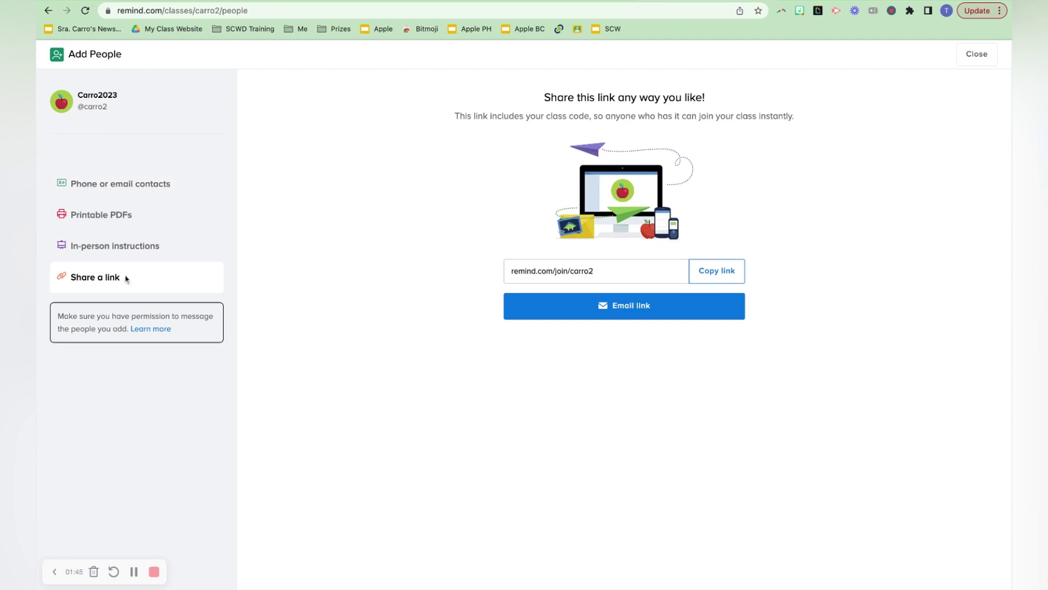
{"action": "left_click", "coordinate": [131, 249]}
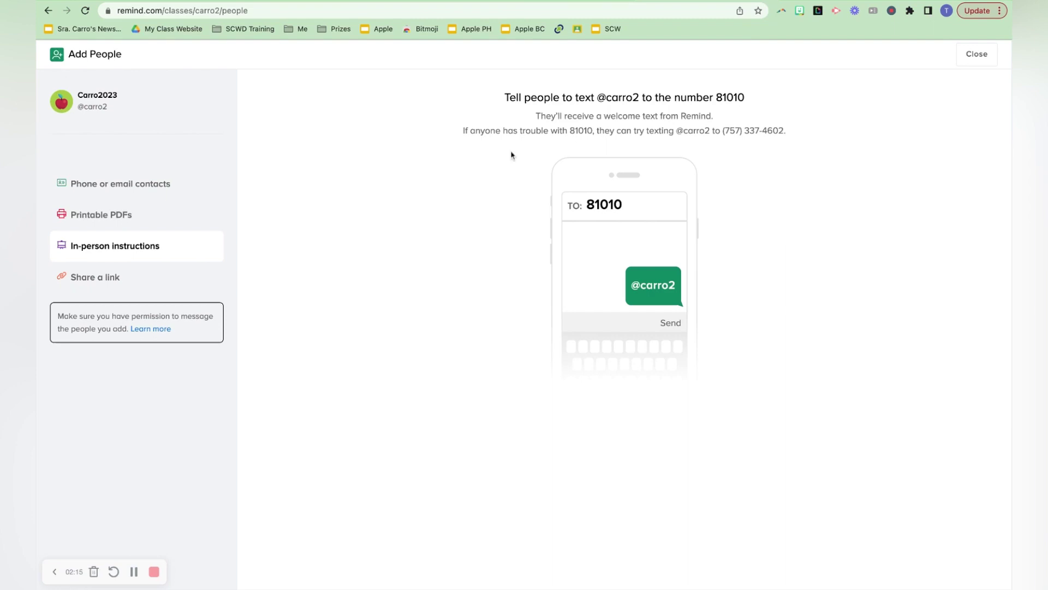
{"action": "left_click", "coordinate": [133, 279]}
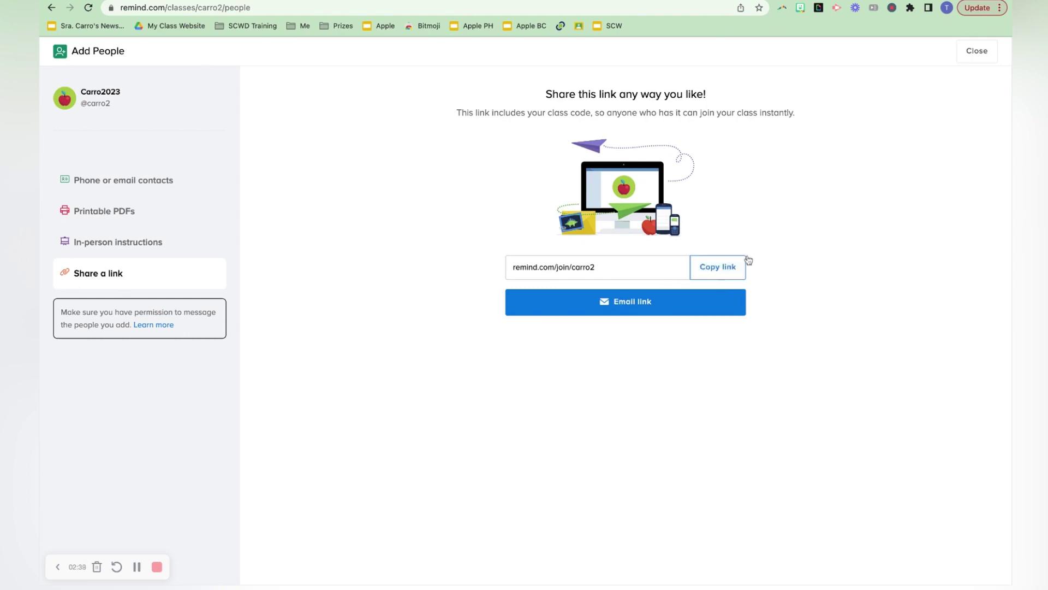
{"action": "left_click", "coordinate": [972, 53]}
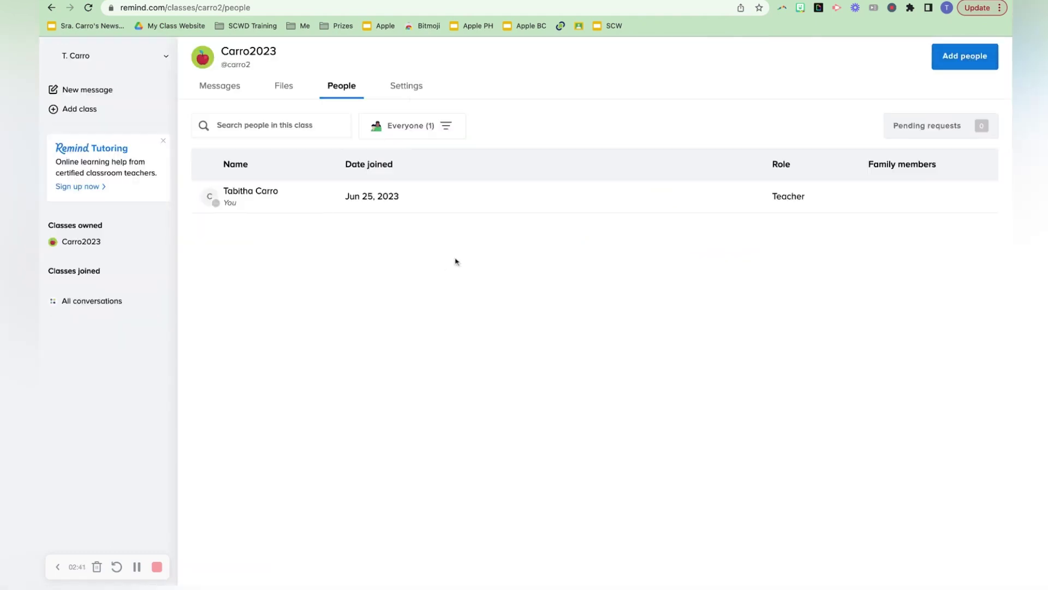
Step: Go through the Messages tab to the Carro2023 Settings page
{"action": "left_click", "coordinate": [229, 95]}
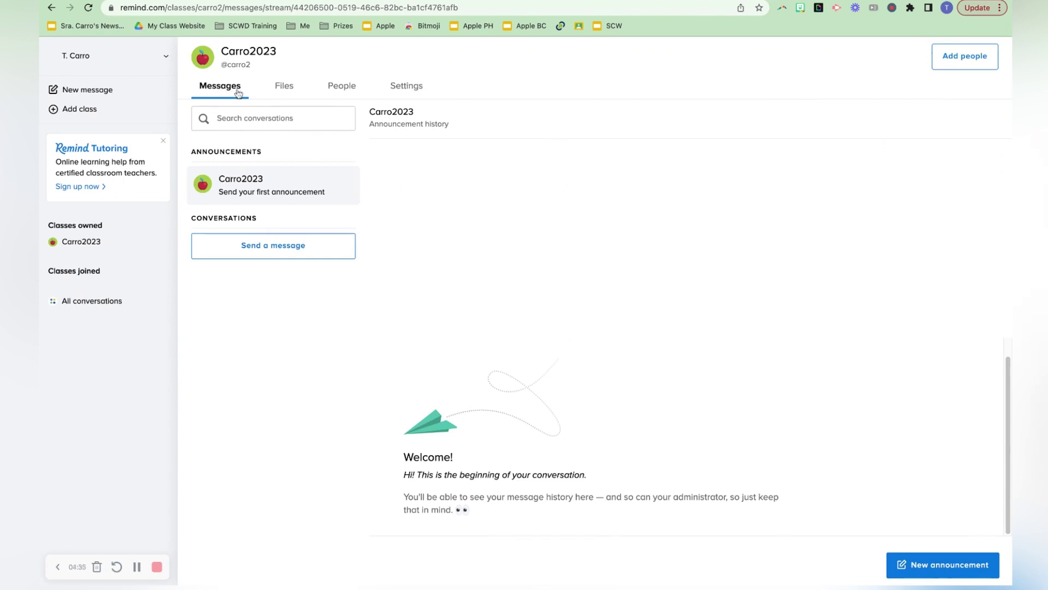
{"action": "left_click", "coordinate": [406, 85]}
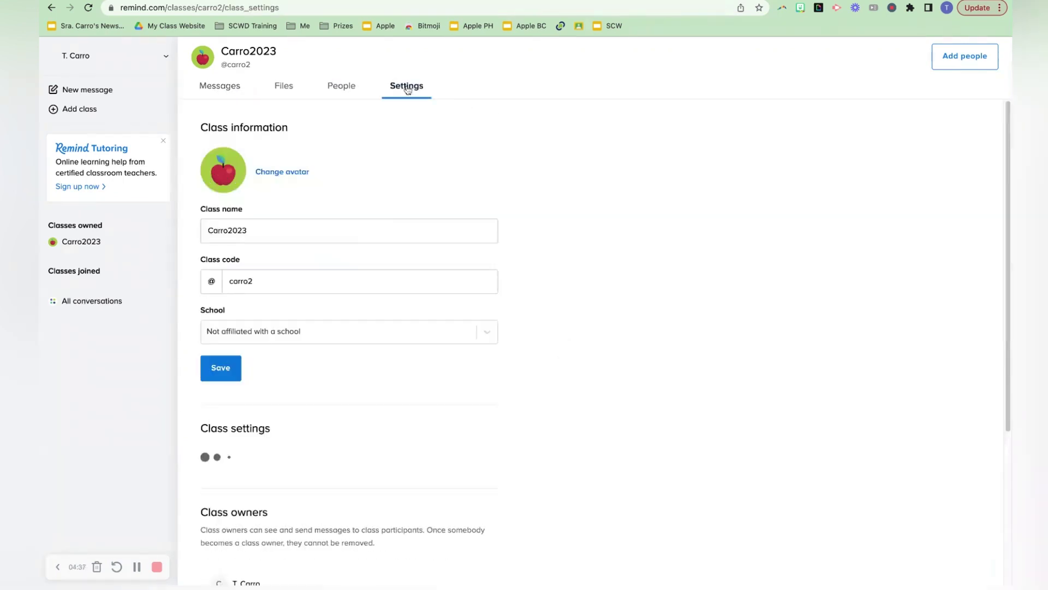
Step: Set Carro2023's Participant messaging to Off and go back to the class messages
{"action": "scroll", "coordinate": [576, 301], "scroll_direction": "down", "scroll_amount": 5}
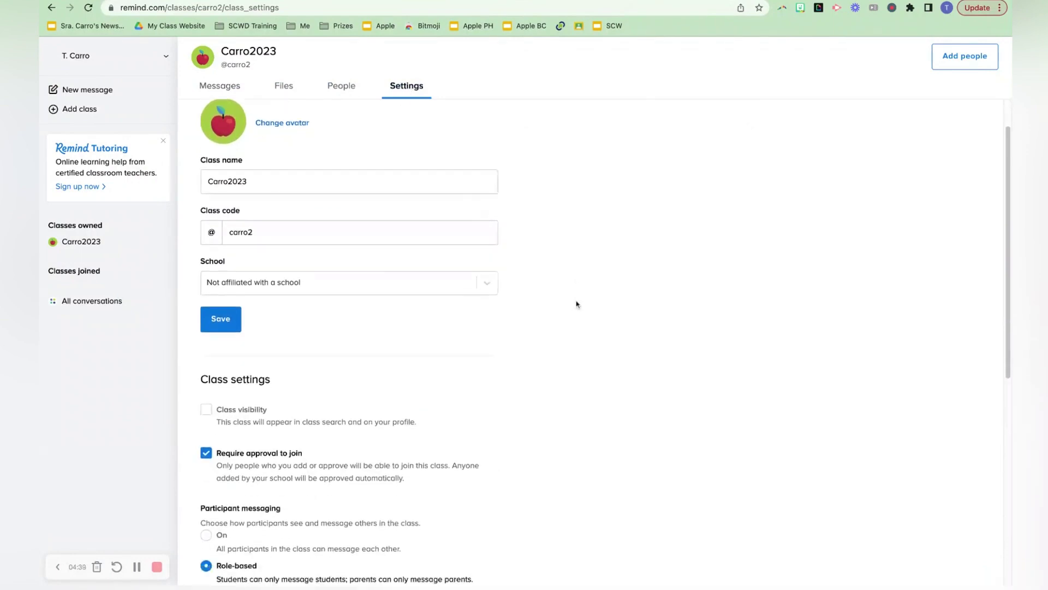
{"action": "scroll", "coordinate": [576, 304], "scroll_direction": "down", "scroll_amount": 3}
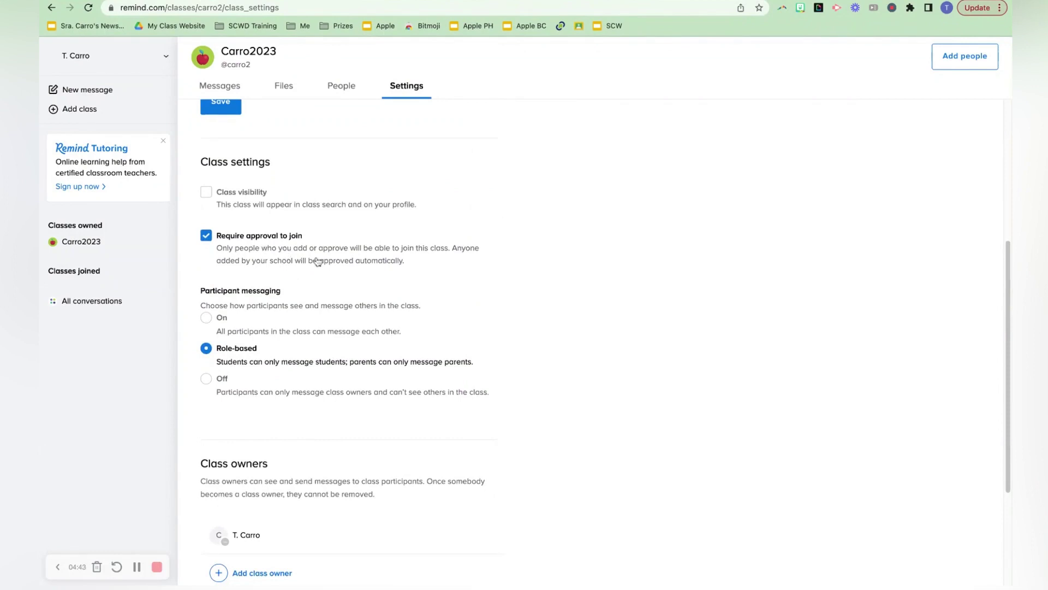
{"action": "scroll", "coordinate": [326, 283], "scroll_direction": "down", "scroll_amount": 1}
{"action": "scroll", "coordinate": [326, 282], "scroll_direction": "down", "scroll_amount": 3}
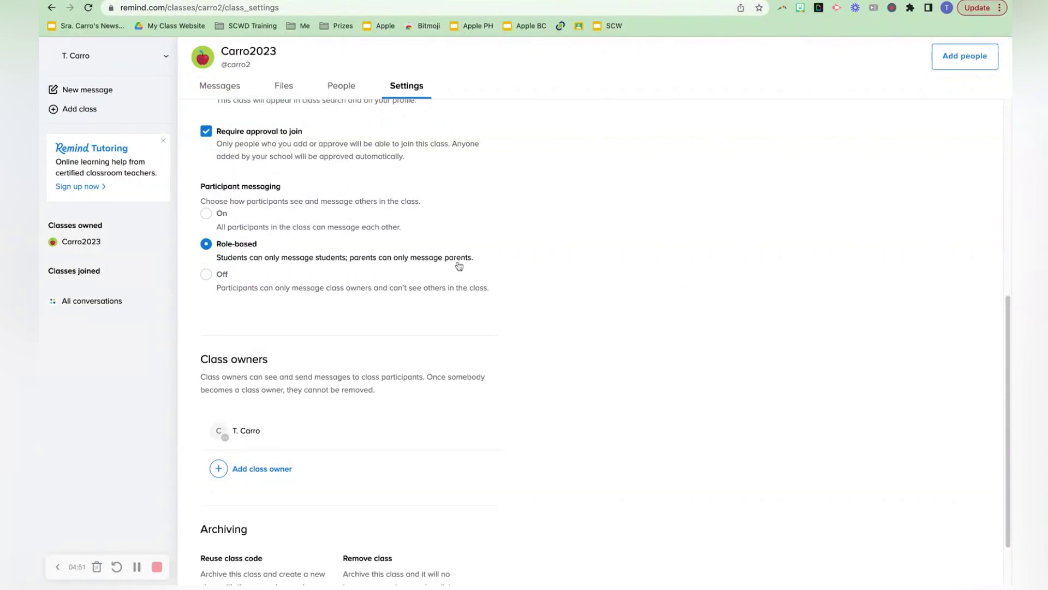
{"action": "left_click", "coordinate": [210, 275]}
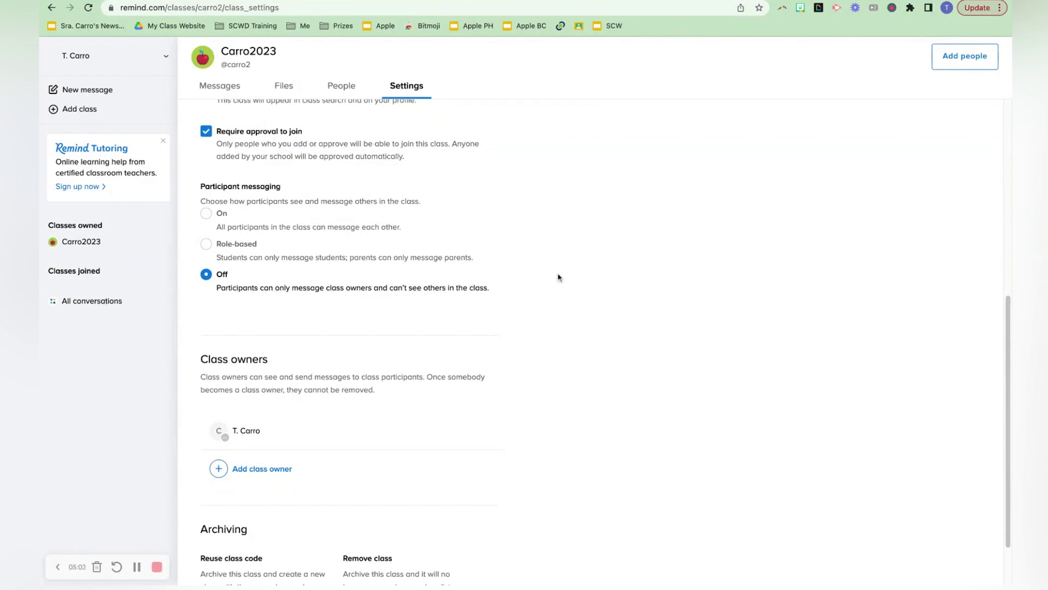
{"action": "scroll", "coordinate": [557, 301], "scroll_direction": "down", "scroll_amount": 2}
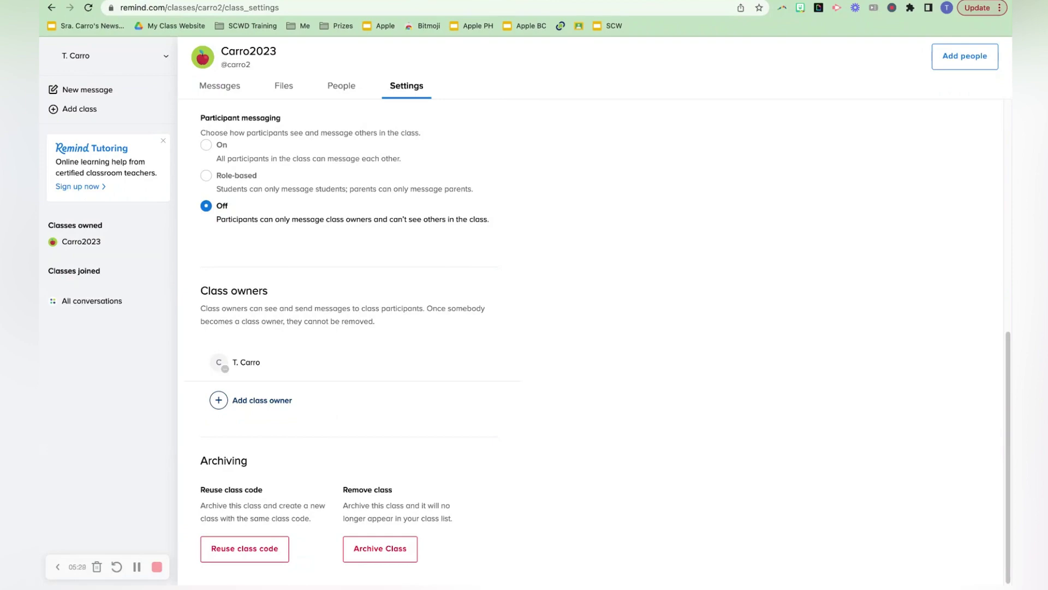
{"action": "scroll", "coordinate": [605, 343], "scroll_direction": "up", "scroll_amount": 10}
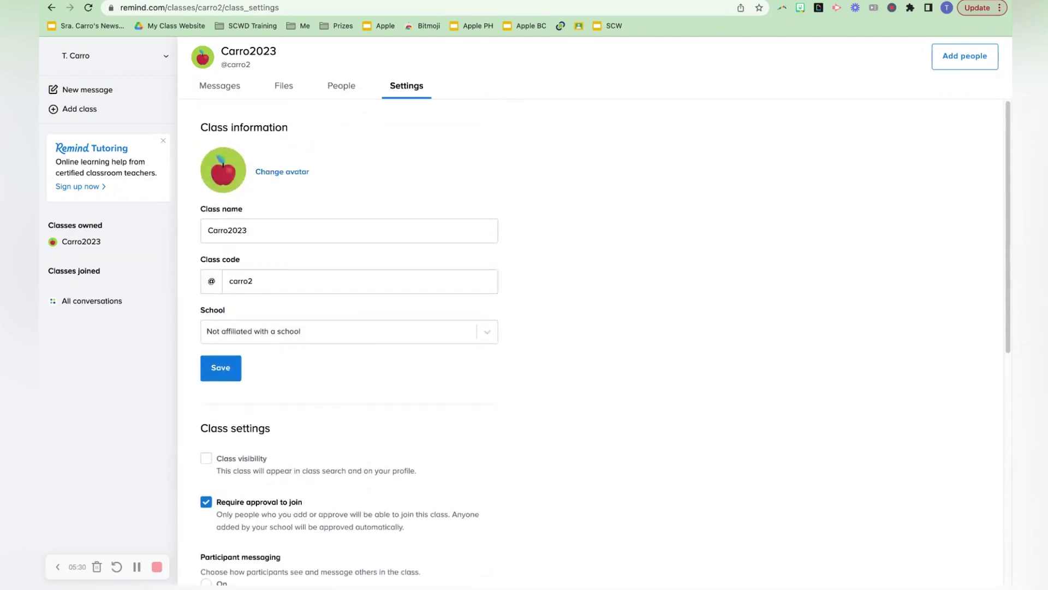
{"action": "left_click", "coordinate": [212, 88]}
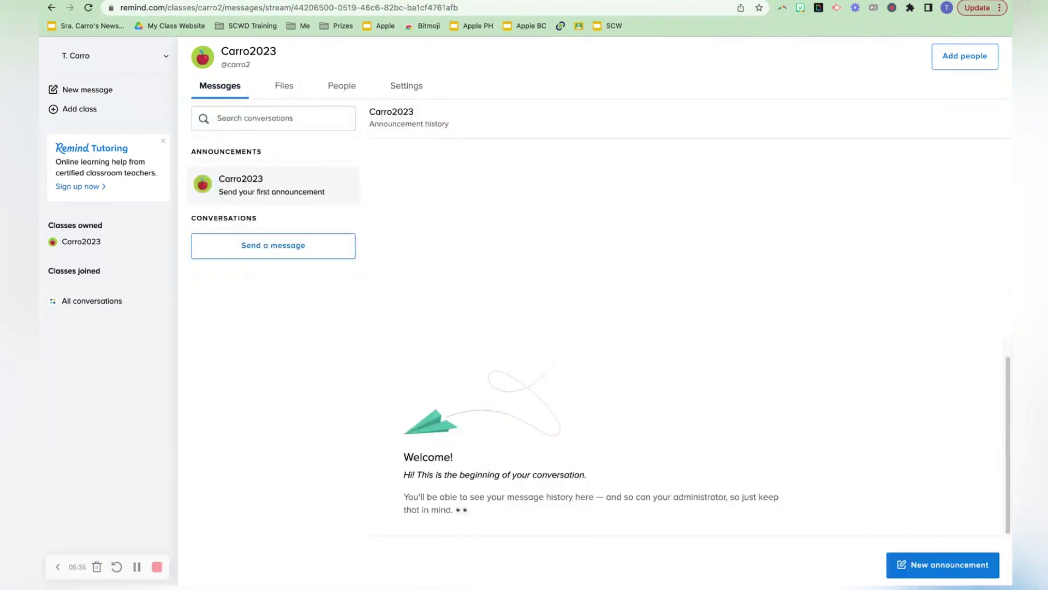
Step: Copy the newsletter preview's URL from Google Slides and return to the Remind tab
{"action": "key", "text": "ctrl+Tab"}
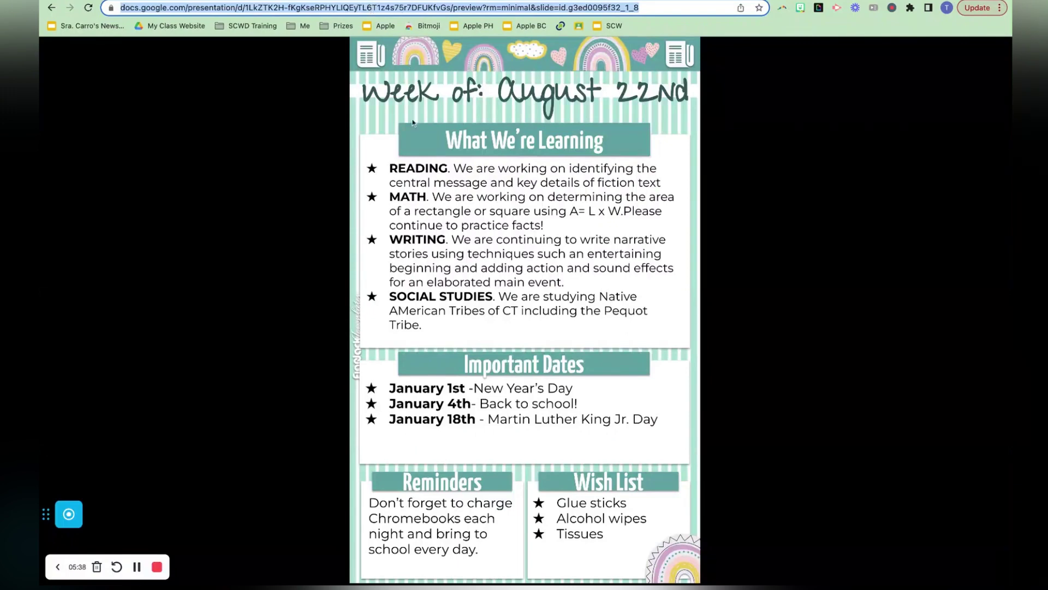
{"action": "left_click", "coordinate": [680, 2]}
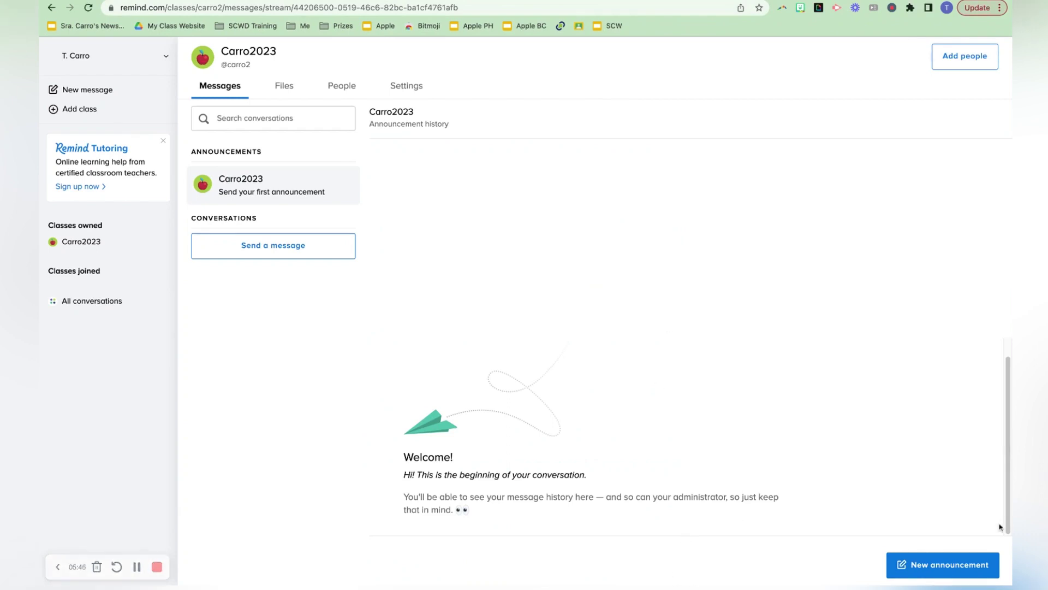
Step: Draft a new announcement: 'Happy Monday! Here's the newsletter' followed by the pasted newsletter link
{"action": "left_click", "coordinate": [959, 564]}
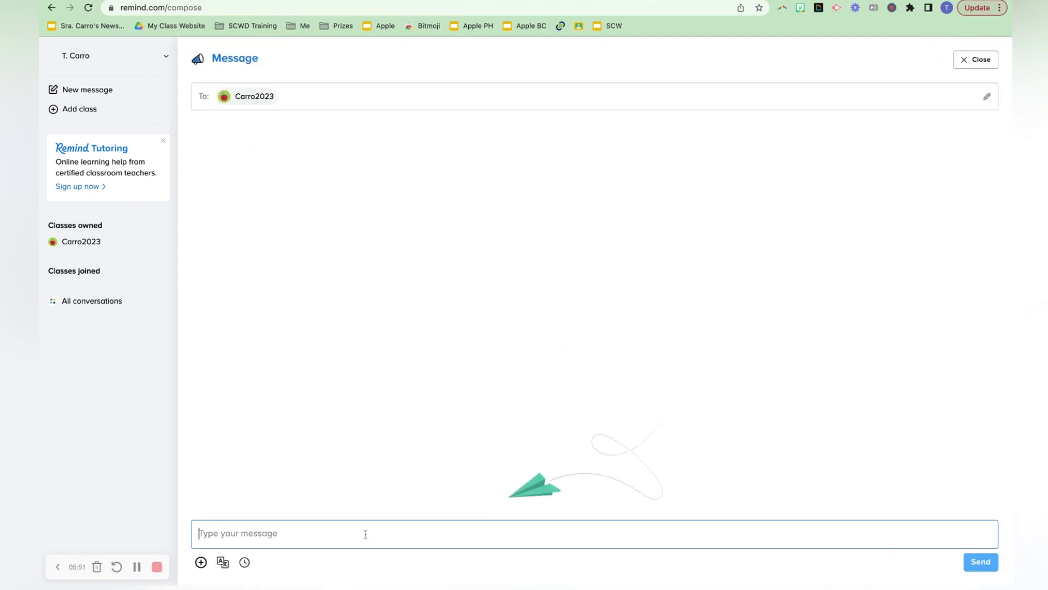
{"action": "type", "text": "Happy M"}
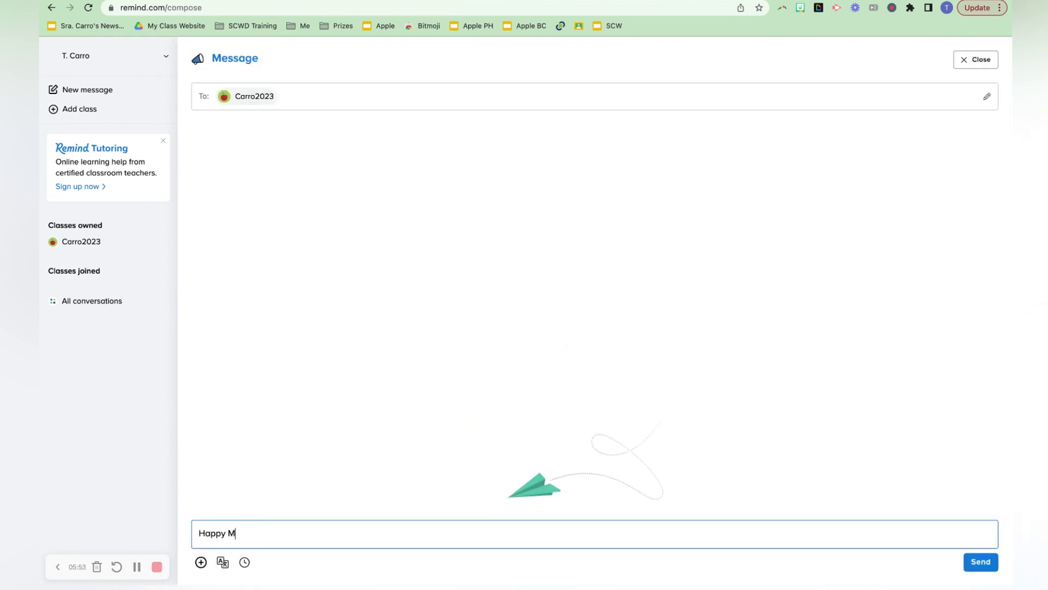
{"action": "type", "text": "onday! Here's thene"}
{"action": "key", "text": "BackSpace"}
{"action": "key", "text": "BackSpace"}
{"action": "type", "text": "newsletter"}
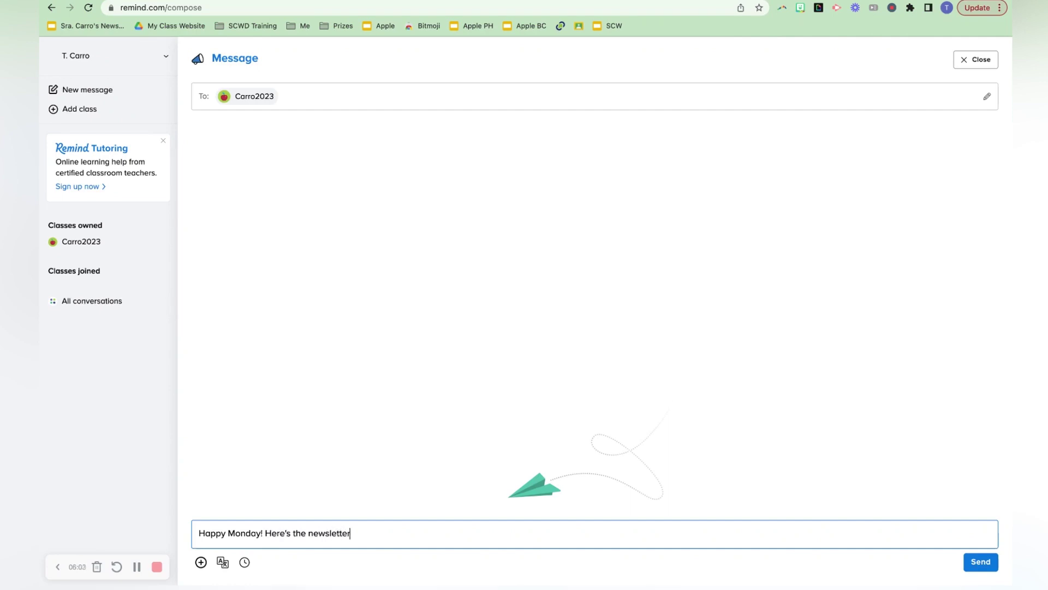
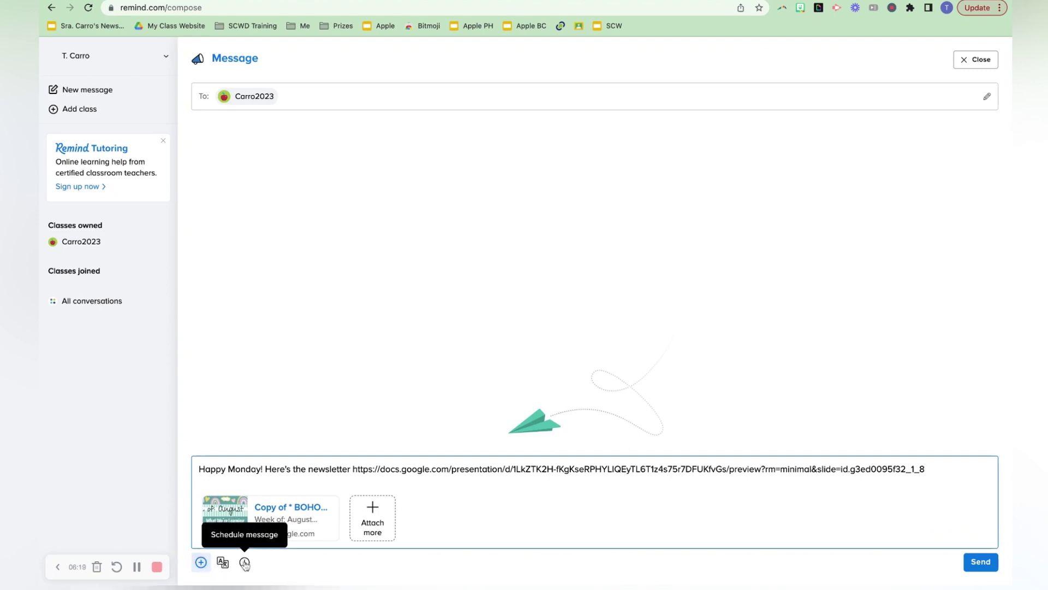
{"action": "left_click", "coordinate": [244, 563]}
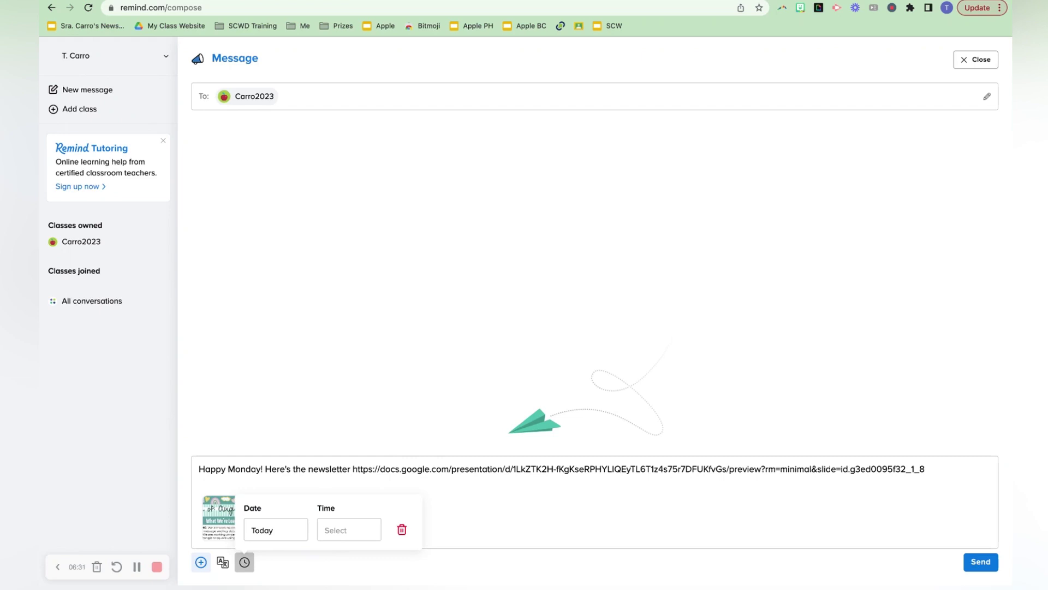
{"action": "left_click", "coordinate": [343, 530]}
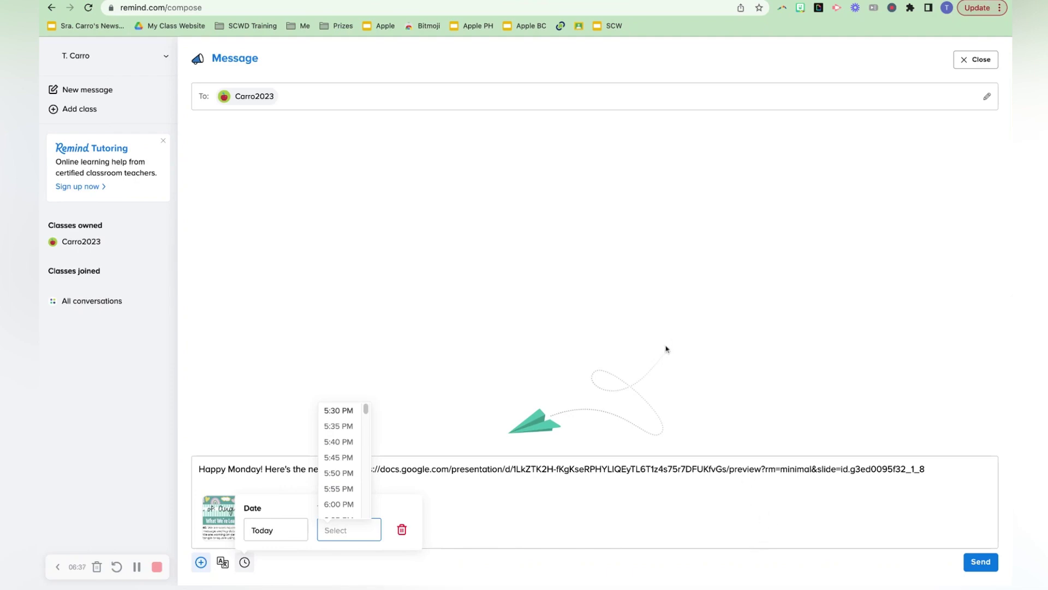
{"action": "left_click", "coordinate": [674, 331]}
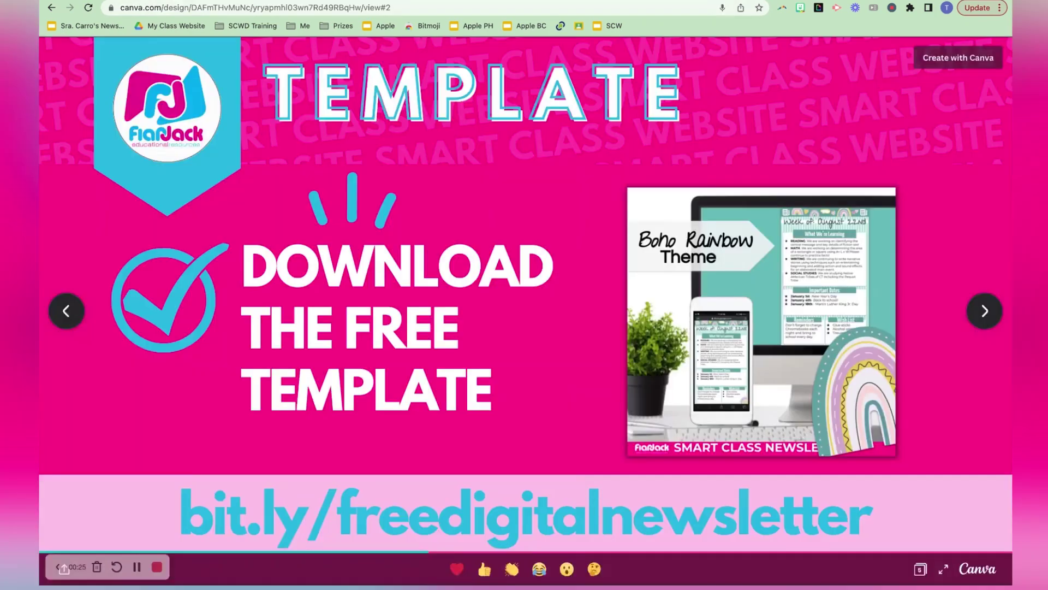
Step: Return to the Canva slideshow and advance two slides to the Facebook Group slide
{"action": "left_click", "coordinate": [214, 1]}
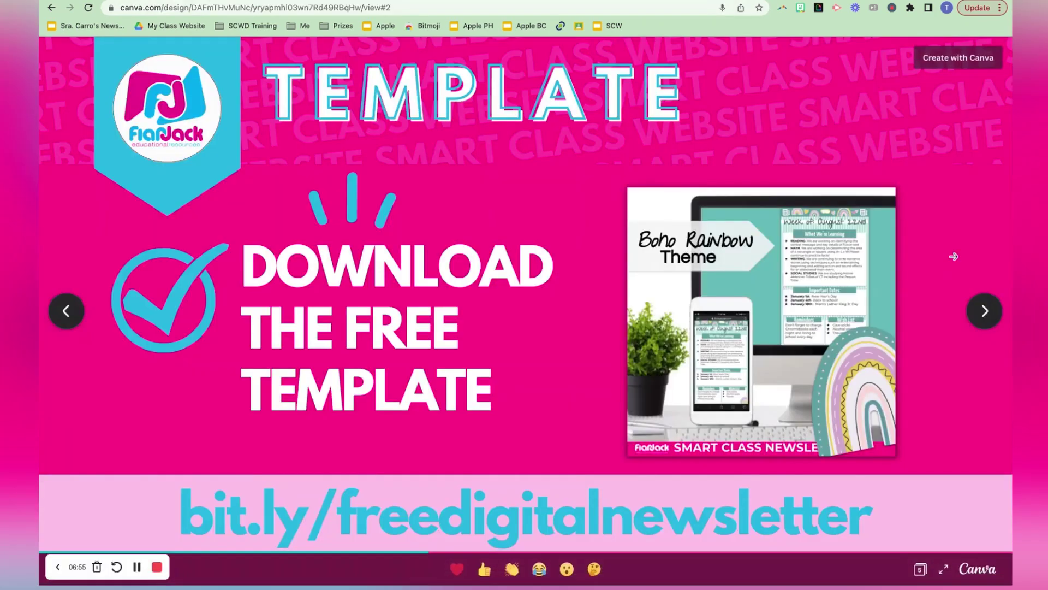
{"action": "left_click", "coordinate": [986, 310]}
{"action": "left_click", "coordinate": [986, 310]}
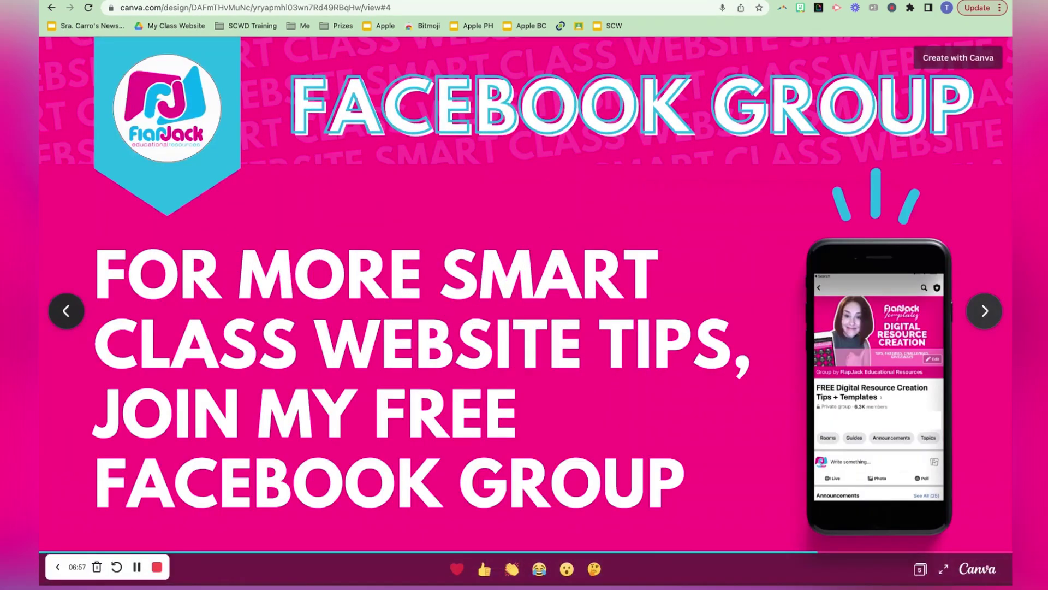